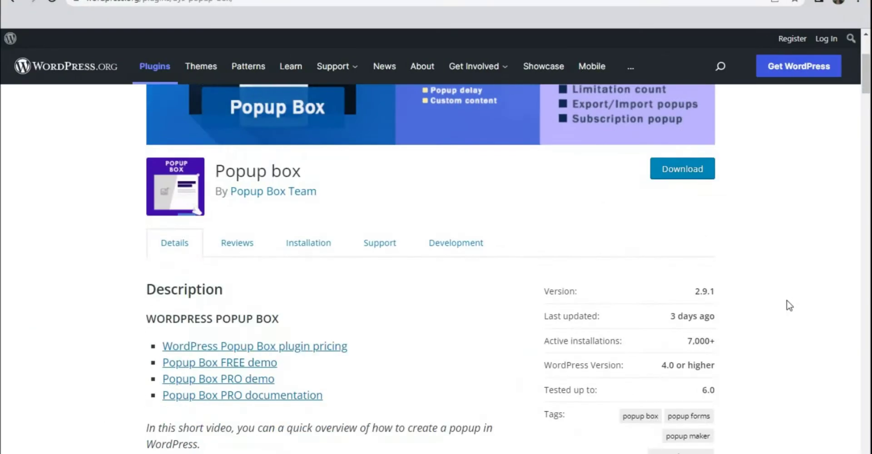
# Step: Review the Popup box plugin's active installations and star ratings on its WordPress.org page
pyautogui.scroll(-3, 763, 286)
pyautogui.moveTo(505, 224); pyautogui.dragTo(562, 248)
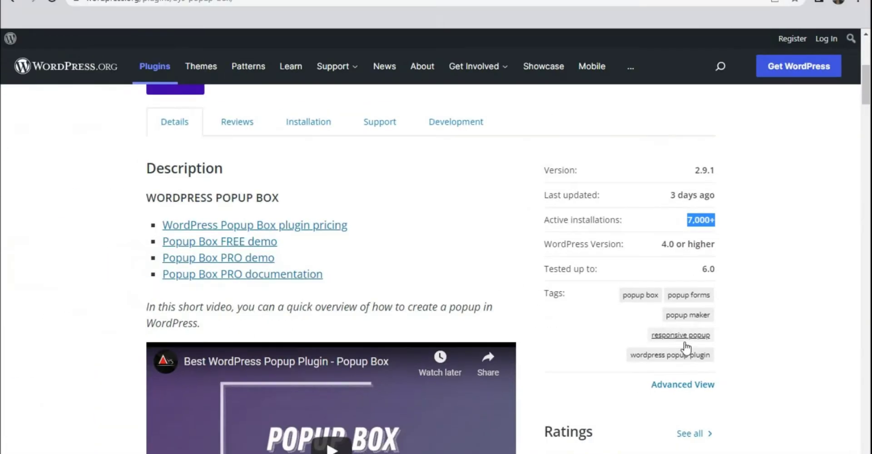
pyautogui.scroll(-3, 631, 345)
pyautogui.moveTo(501, 231); pyautogui.dragTo(511, 233)
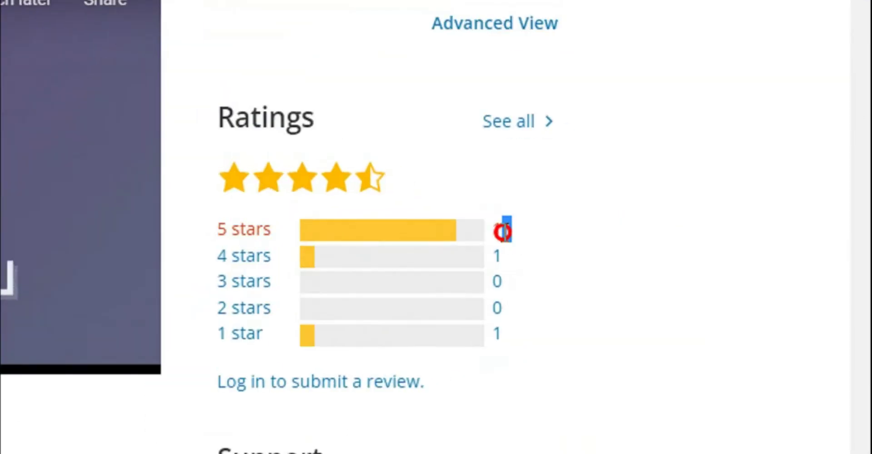
pyautogui.scroll(-10, 463, 370)
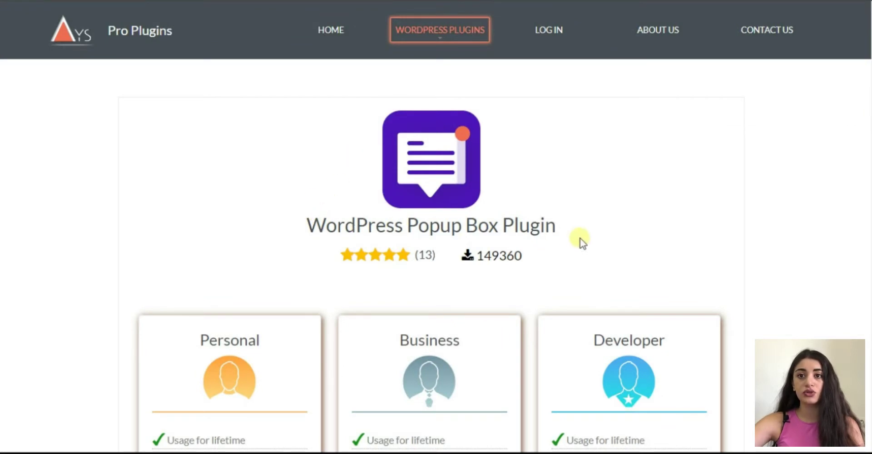
# Step: Compare the features of the Personal, Business and Developer plans on the WordPress Popup Box Plugin pricing page
pyautogui.scroll(-1, 580, 237)
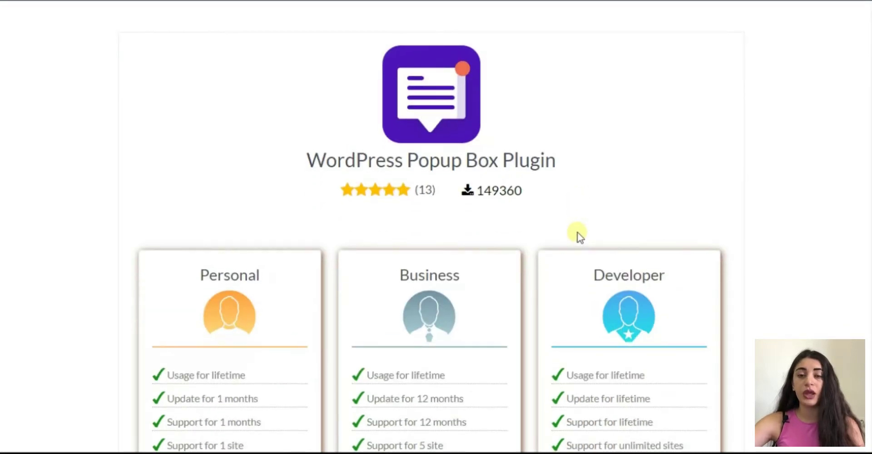
pyautogui.scroll(-3, 580, 237)
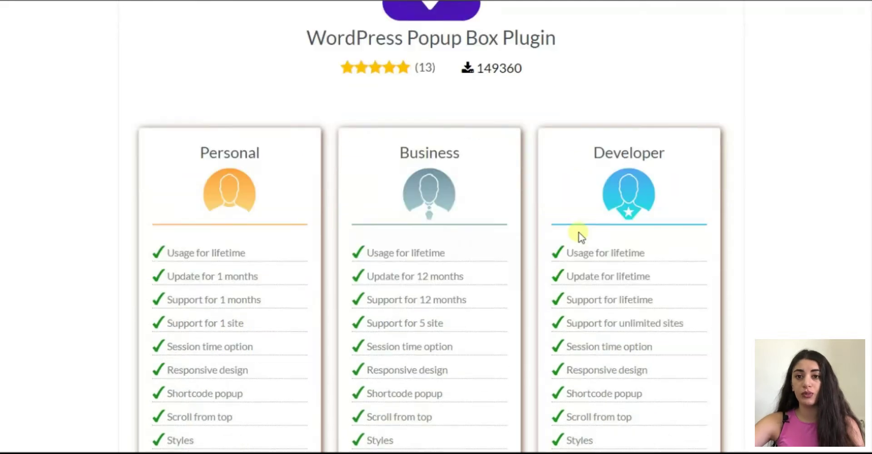
pyautogui.scroll(-5, 580, 237)
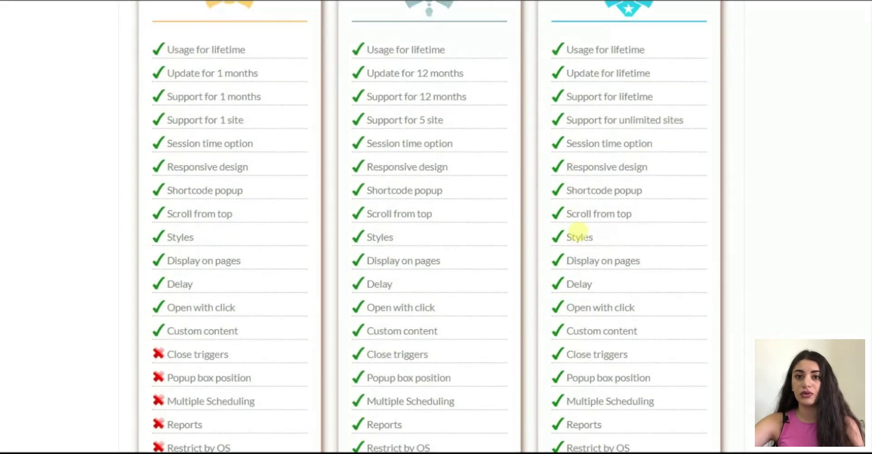
pyautogui.scroll(-4, 580, 234)
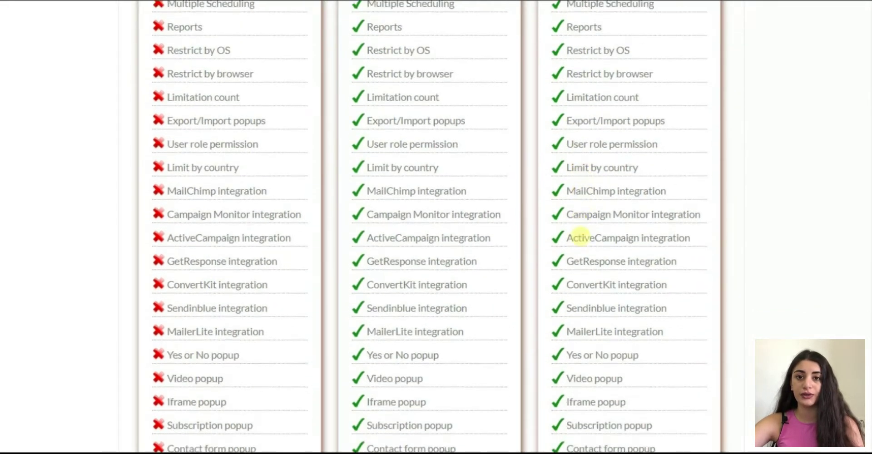
pyautogui.scroll(13, 582, 239)
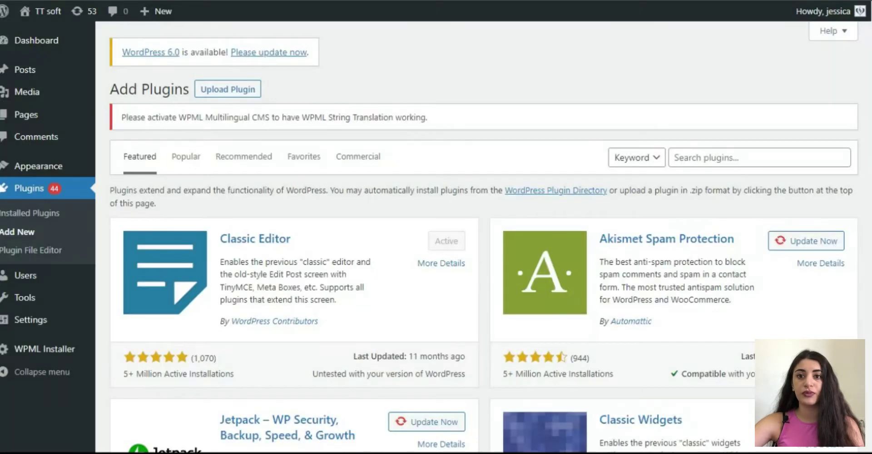
# Step: Upload ays-popup-box-7.8.4.zip from the Downloads folder to the WordPress site, then install and activate the plugin
pyautogui.click(237, 87)
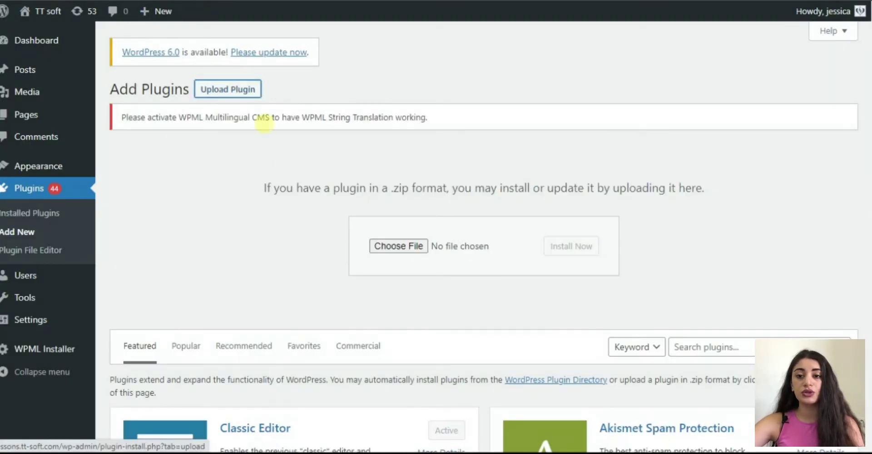
pyautogui.click(406, 248)
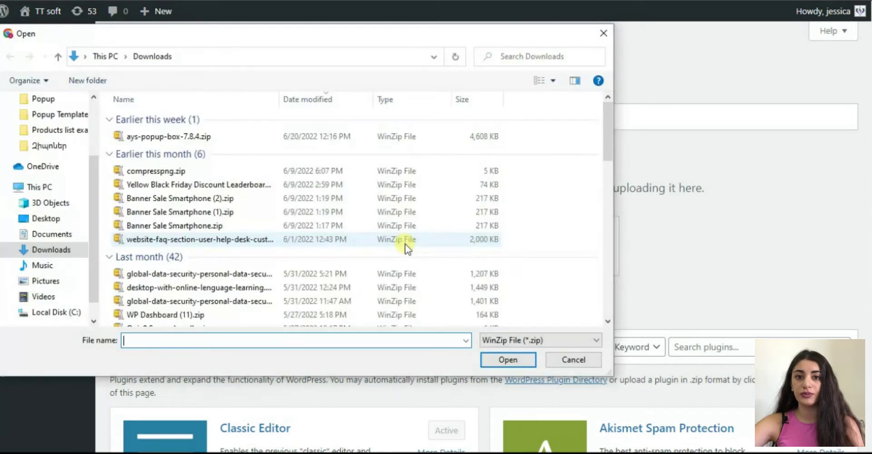
pyautogui.click(330, 137)
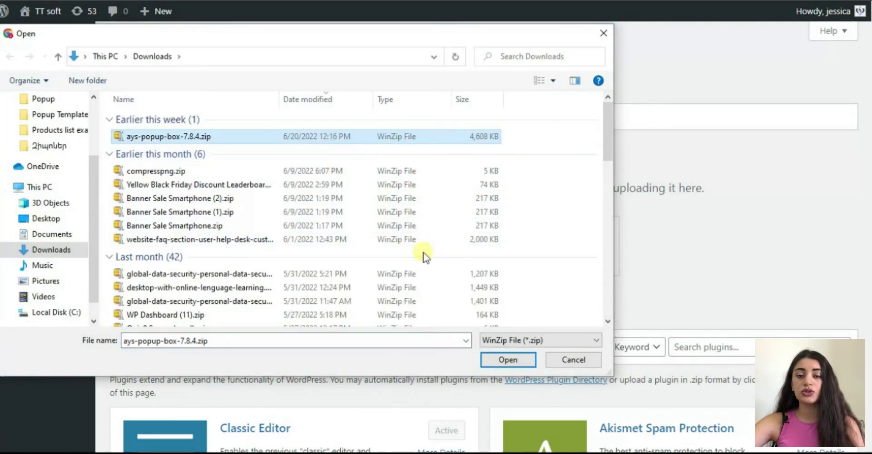
pyautogui.click(507, 360)
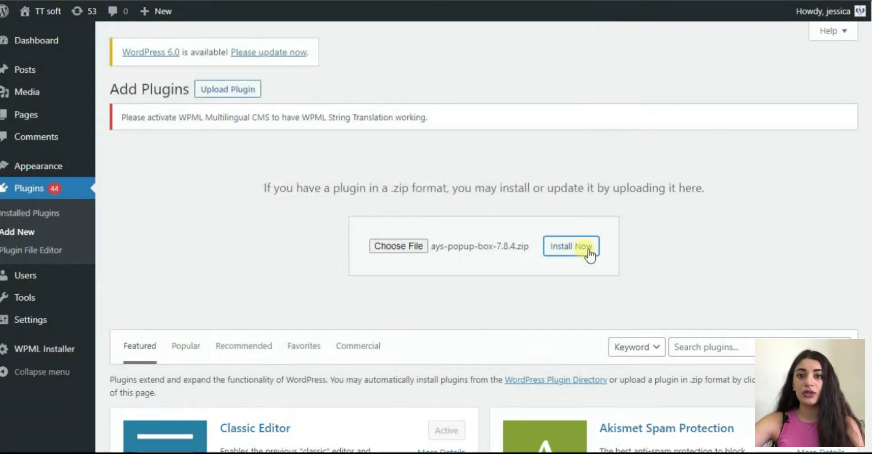
pyautogui.click(588, 248)
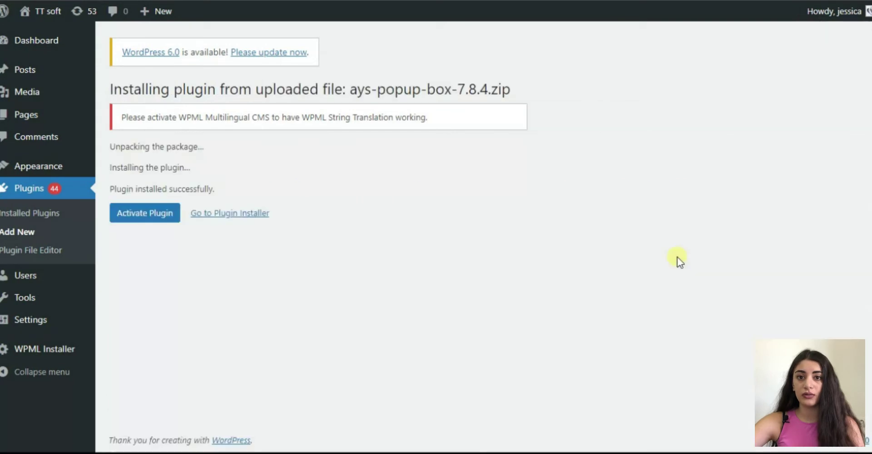
pyautogui.click(165, 217)
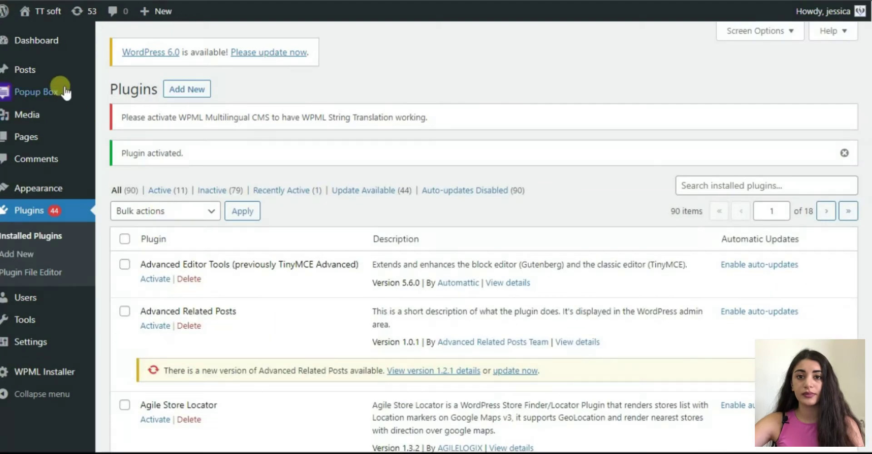
# Step: Create a new popup in Popup Box and choose Countdown as its type
pyautogui.click(66, 89)
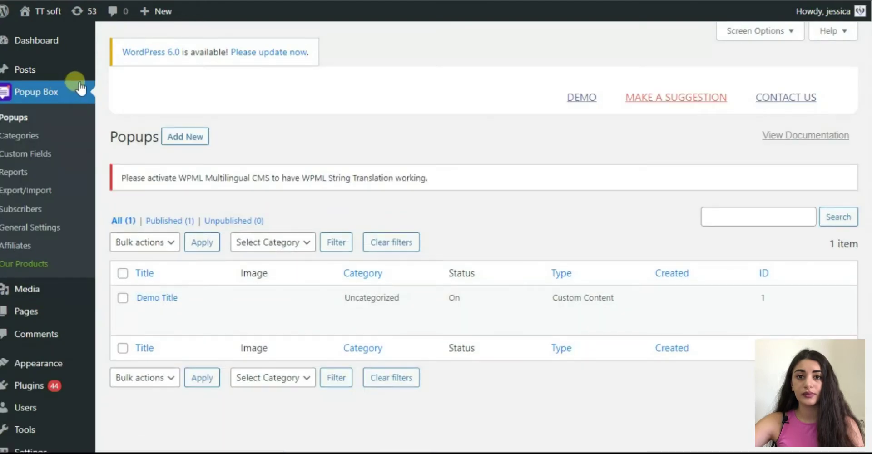
pyautogui.click(184, 138)
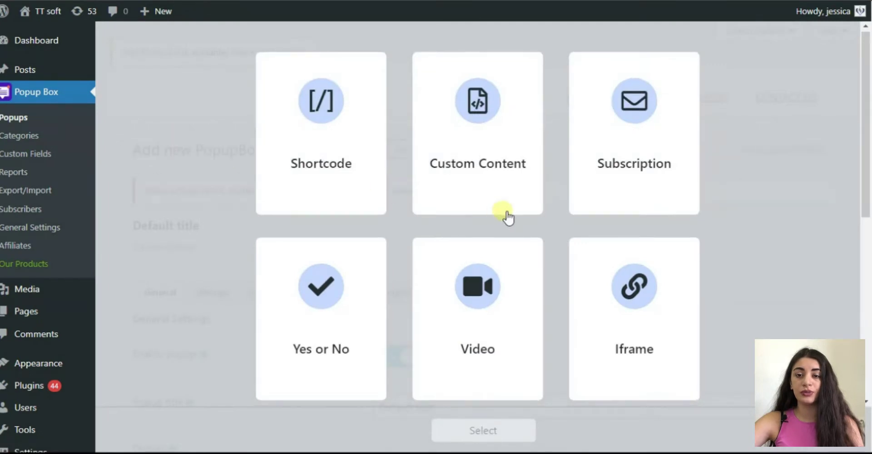
pyautogui.scroll(-3, 504, 216)
pyautogui.scroll(-5, 508, 218)
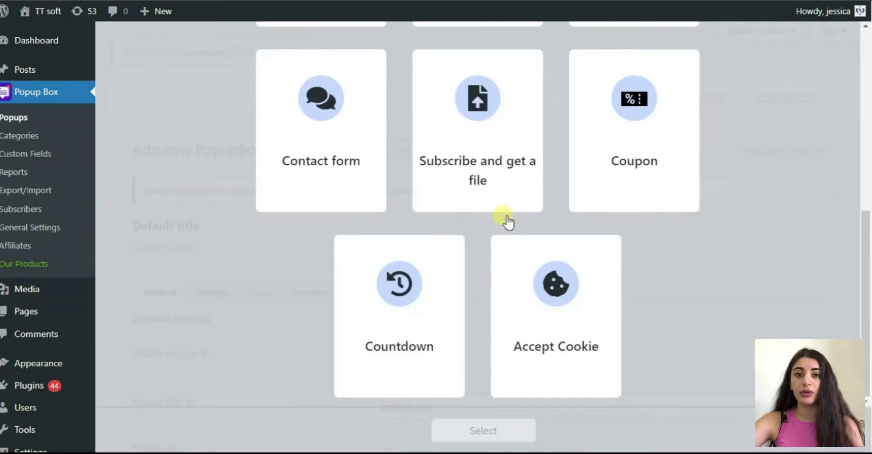
pyautogui.scroll(5, 508, 222)
pyautogui.scroll(-6, 508, 222)
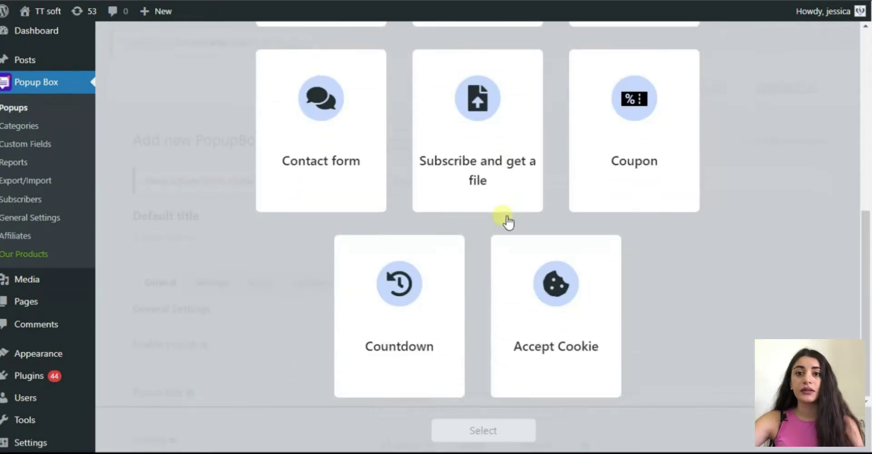
pyautogui.scroll(-1, 507, 222)
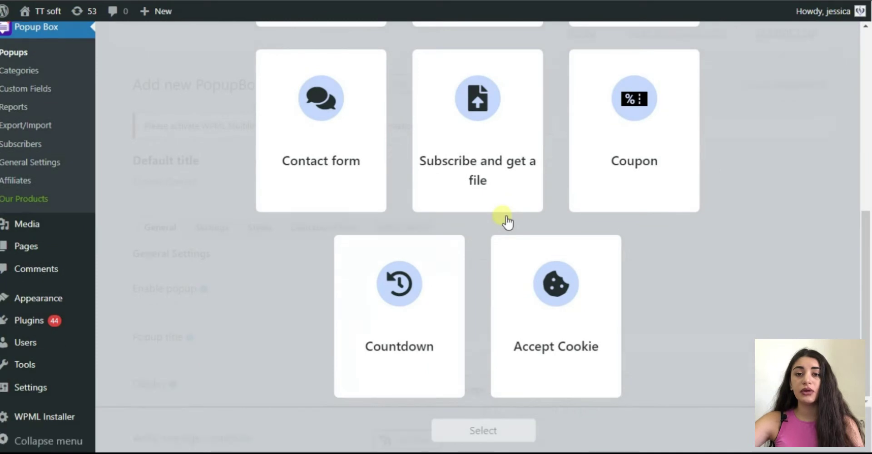
pyautogui.click(404, 296)
pyautogui.click(502, 432)
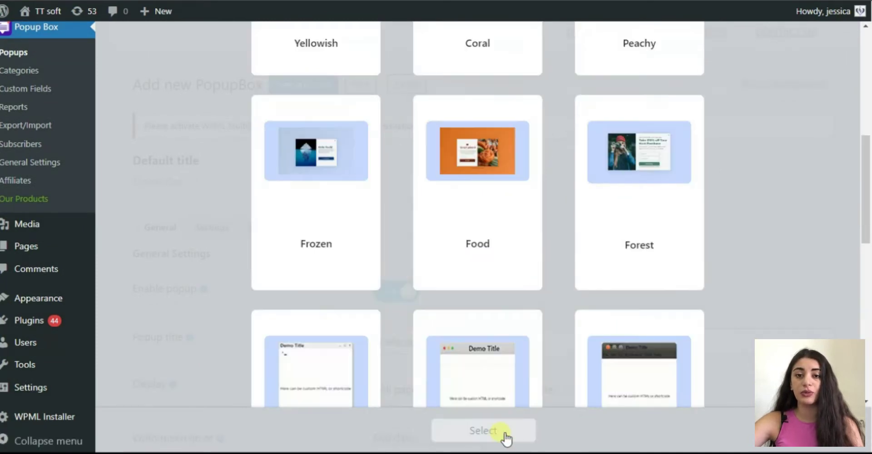
# Step: Browse the popup templates and apply the Frozen template to the countdown popup
pyautogui.scroll(5, 552, 306)
pyautogui.scroll(-5, 552, 307)
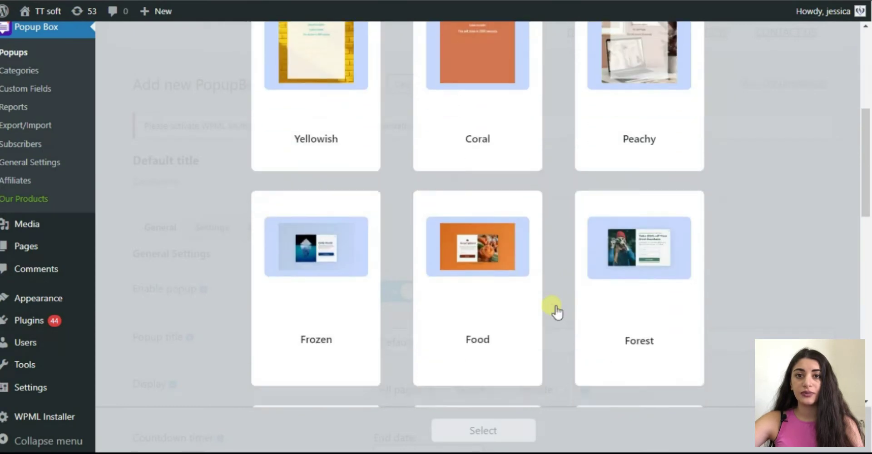
pyautogui.click(334, 225)
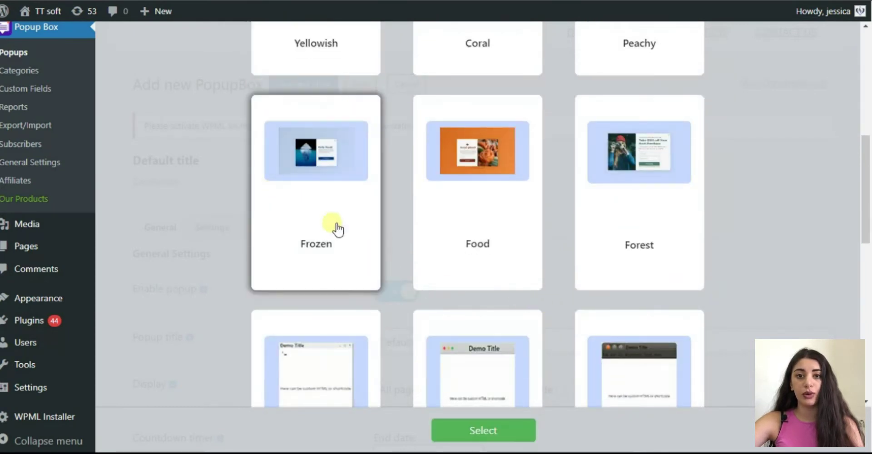
pyautogui.click(532, 434)
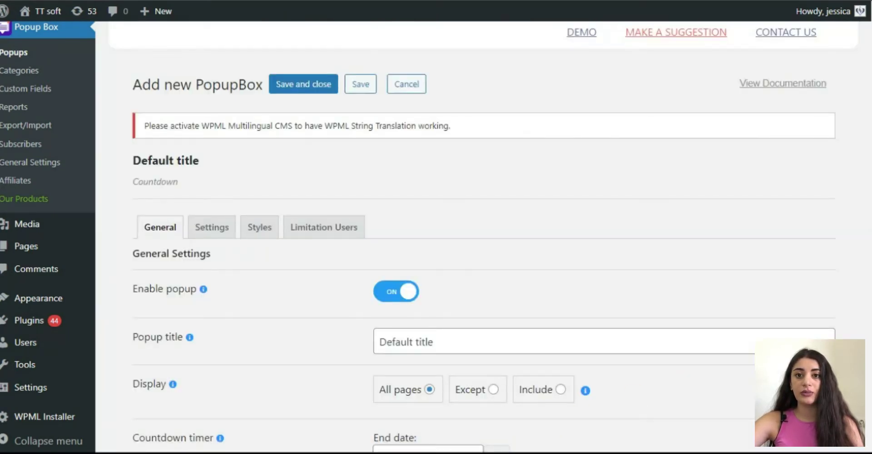
# Step: Examine the enable switch, popup title and display options in the popup's general settings, leaving the popup enabled
pyautogui.click(390, 301)
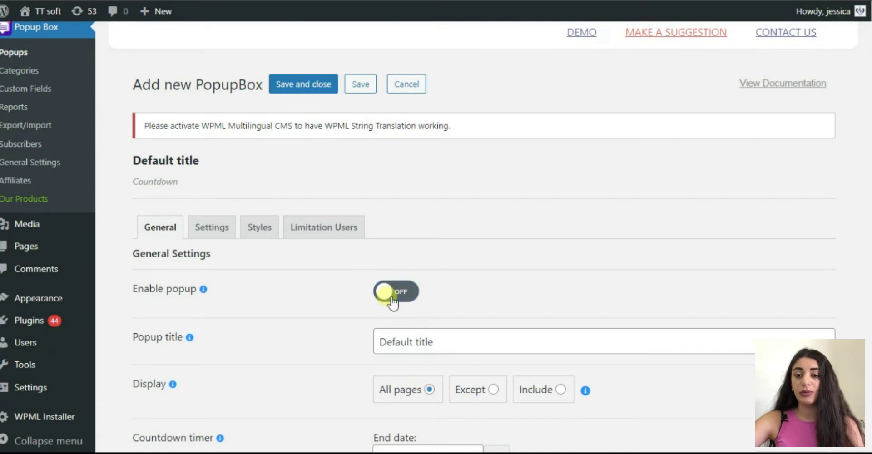
pyautogui.click(392, 300)
pyautogui.scroll(-2, 400, 300)
pyautogui.click(392, 276)
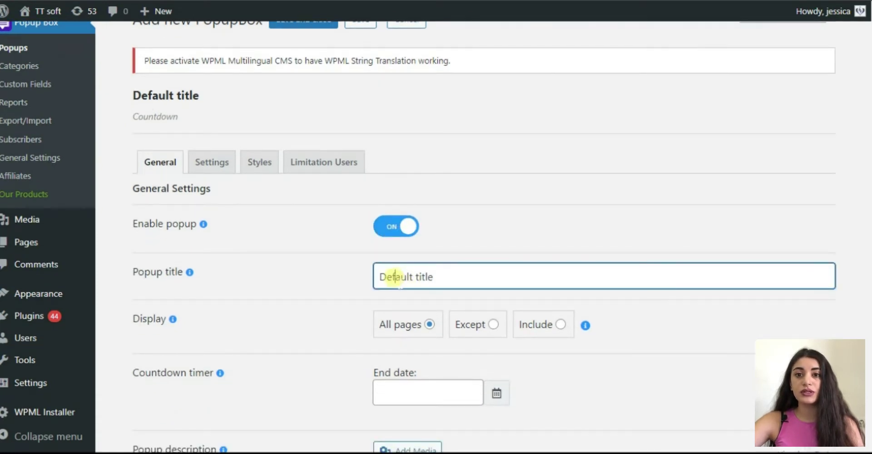
pyautogui.scroll(-1, 373, 278)
pyautogui.scroll(-1, 374, 278)
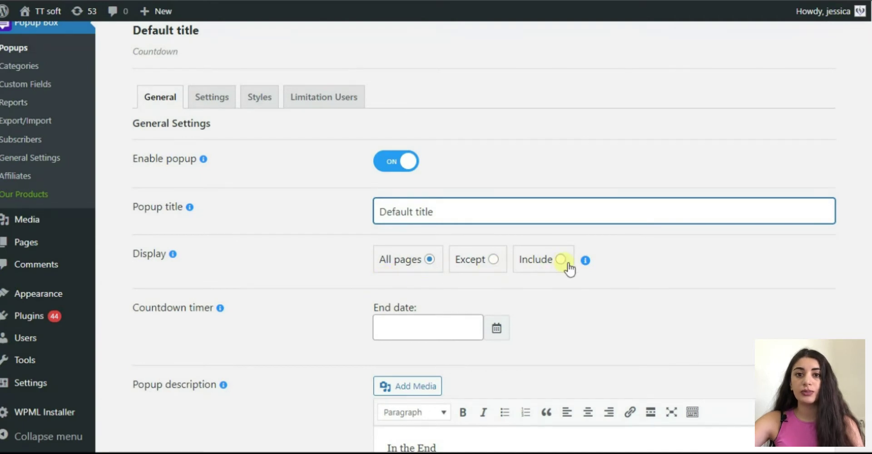
pyautogui.scroll(-5, 411, 254)
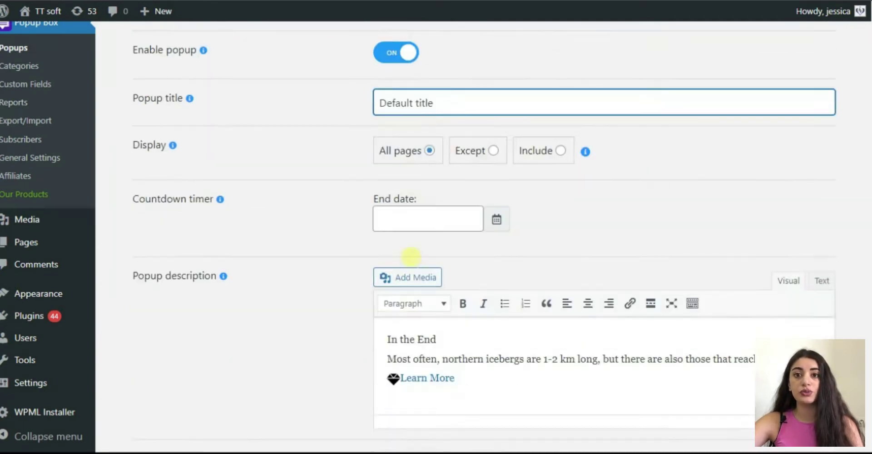
# Step: Inspect the countdown timer's end date calendar and the available popup trigger options without choosing a value
pyautogui.click(496, 135)
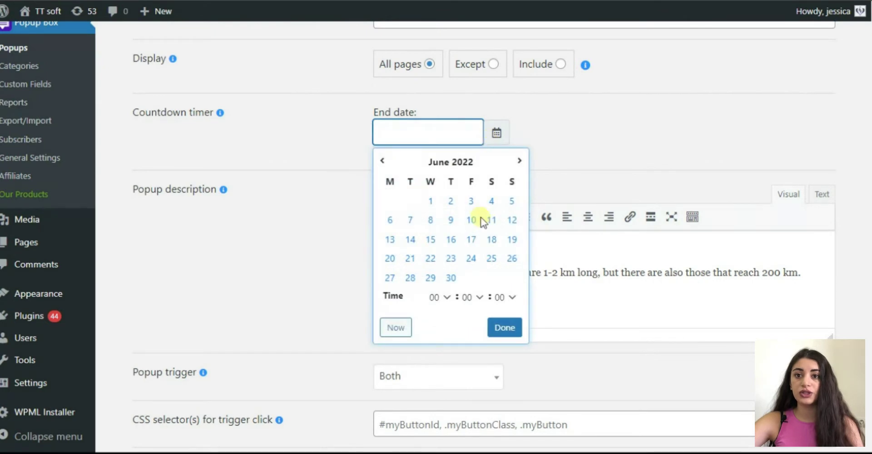
pyautogui.scroll(-4, 601, 239)
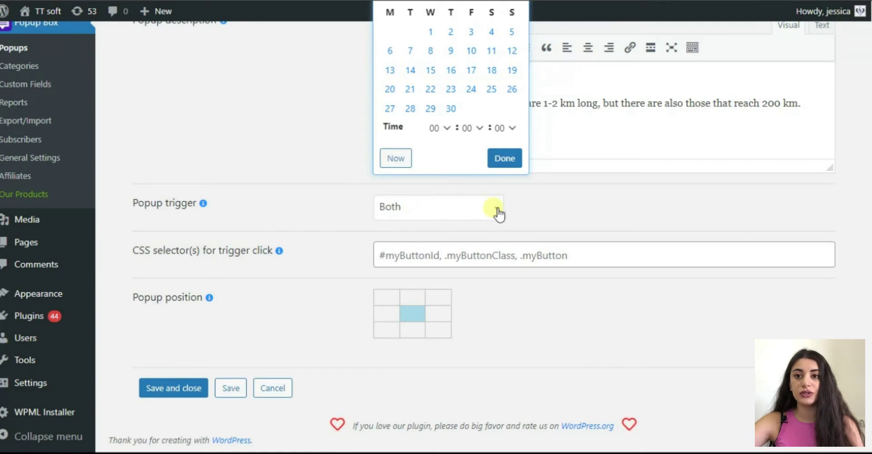
pyautogui.click(498, 210)
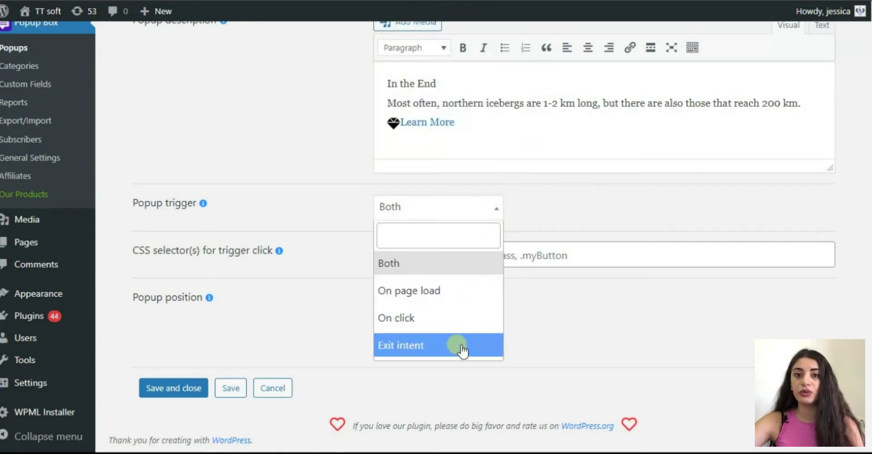
pyautogui.click(501, 213)
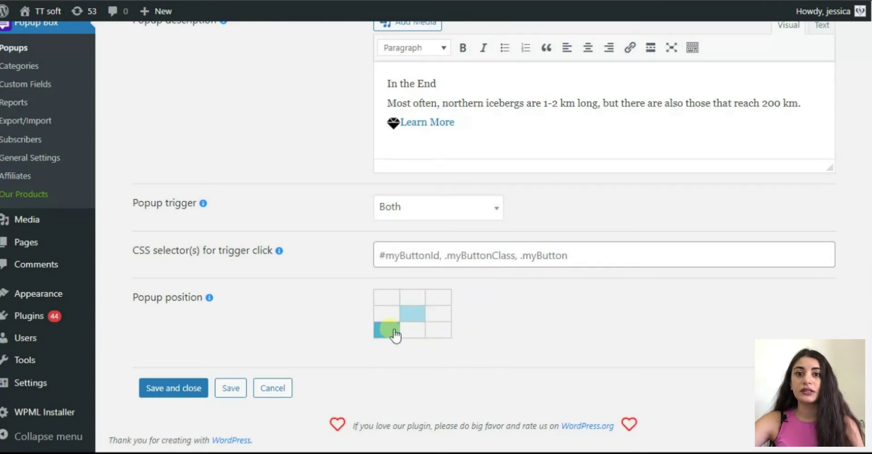
# Step: Examine the popup opening settings, covering the open delay in milliseconds and opening by scrolling down, without changing a value
pyautogui.scroll(15, 402, 283)
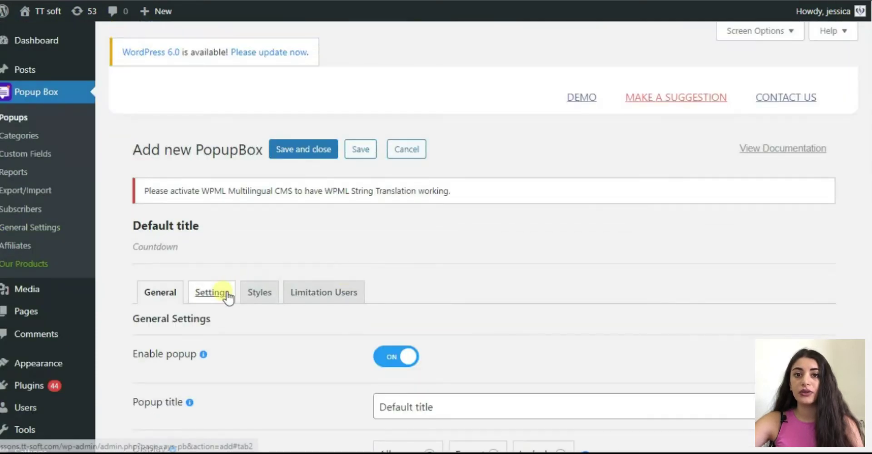
pyautogui.click(228, 295)
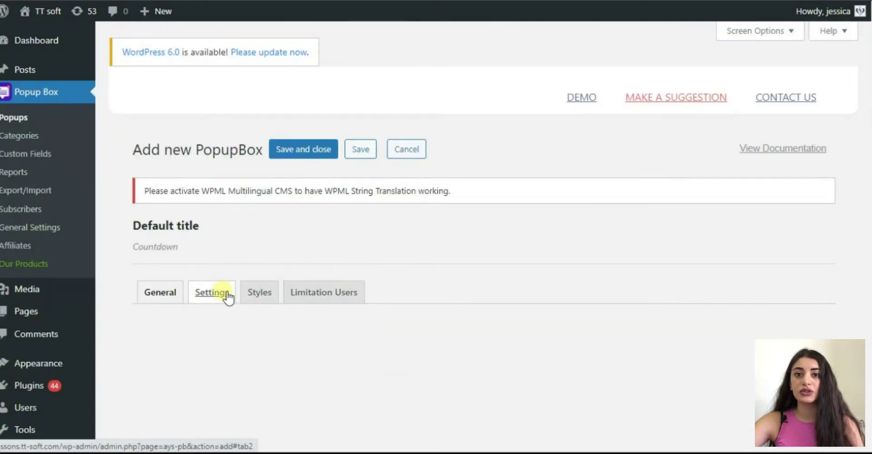
pyautogui.scroll(-1, 229, 296)
pyautogui.scroll(-1, 229, 296)
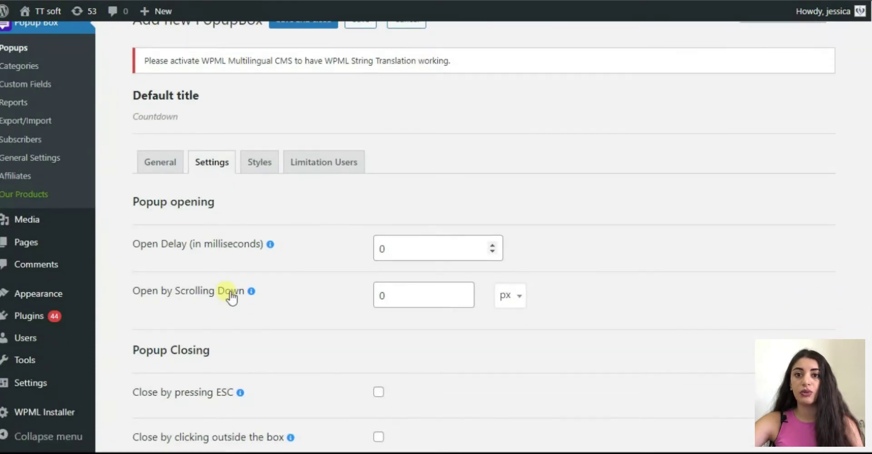
pyautogui.scroll(-1, 233, 296)
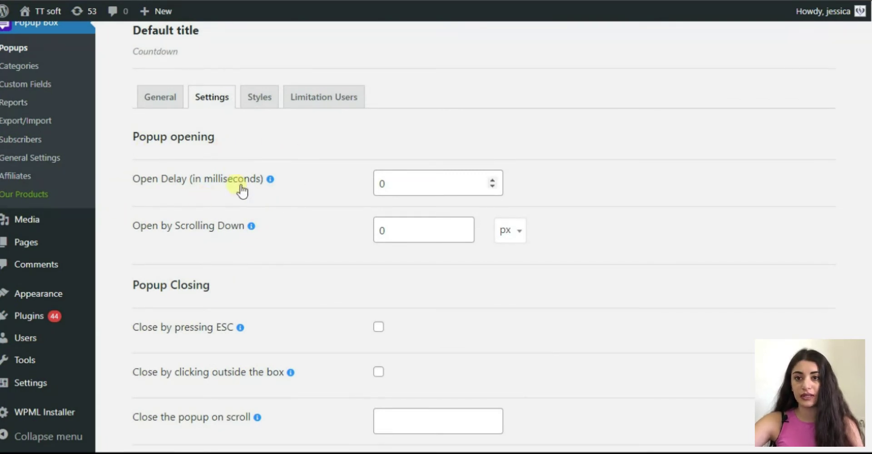
pyautogui.moveTo(269, 181)
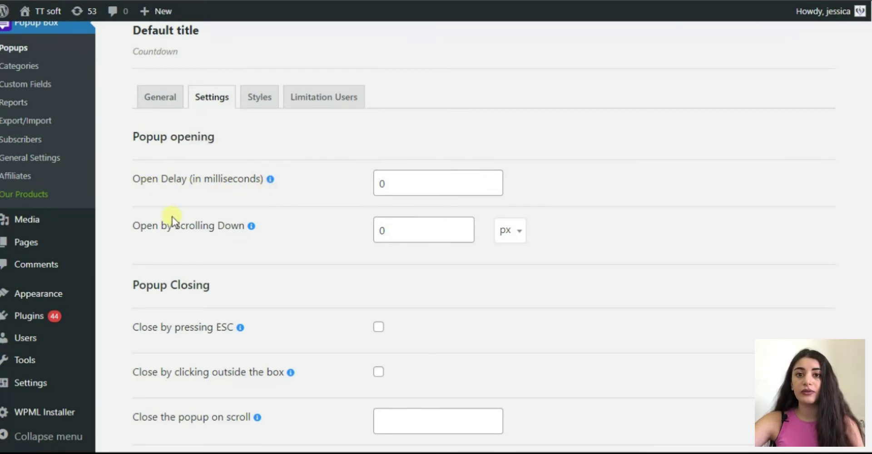
pyautogui.scroll(-1, 177, 217)
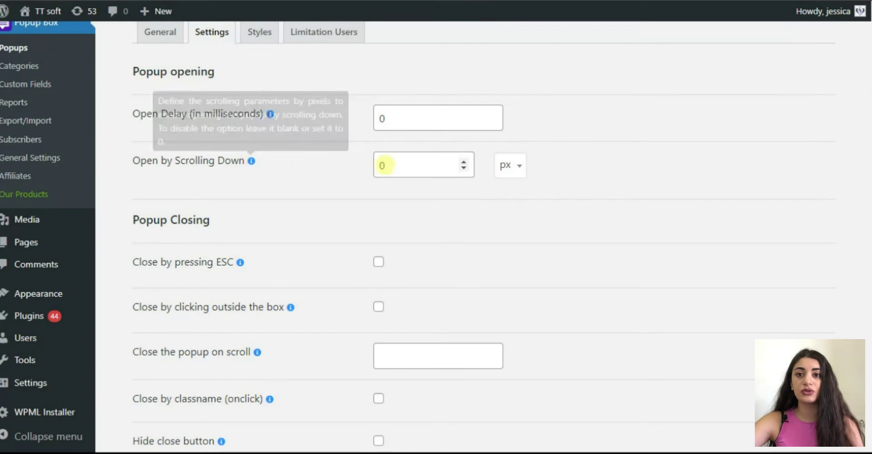
pyautogui.click(467, 165)
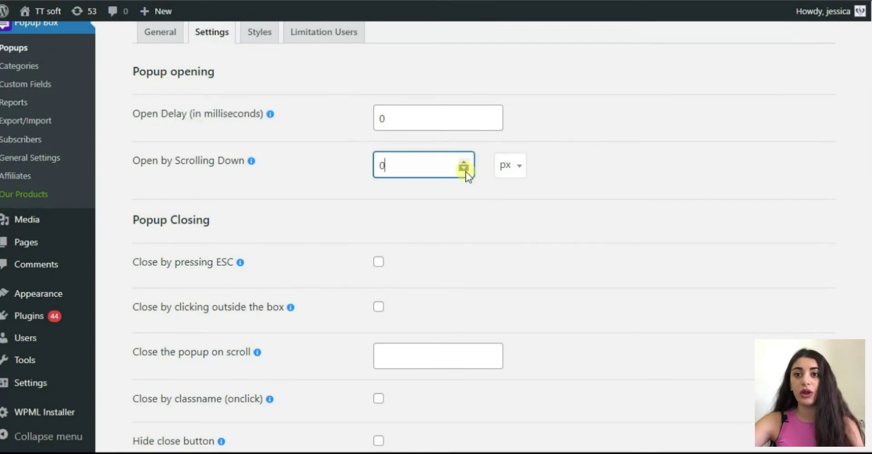
# Step: Review the popup closing options and advanced settings, from closing by ESC through autoclose delay, overlay, sound and scheduling to disabling scrolling
pyautogui.scroll(-1, 232, 215)
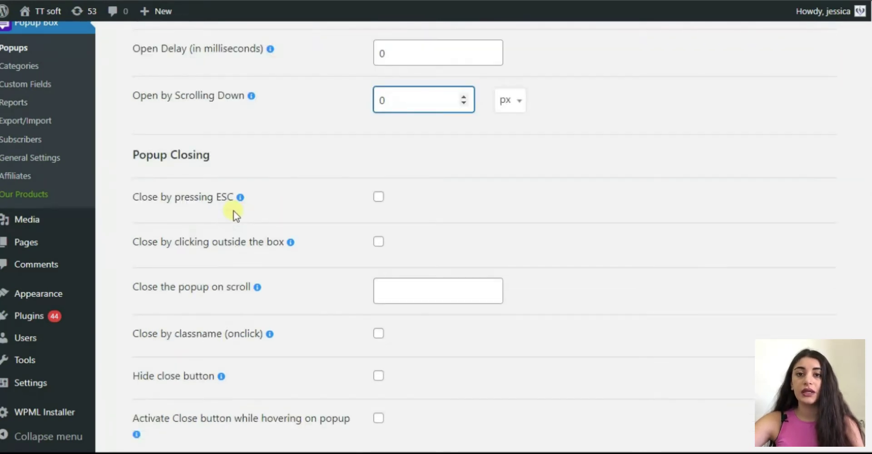
pyautogui.scroll(-1, 234, 213)
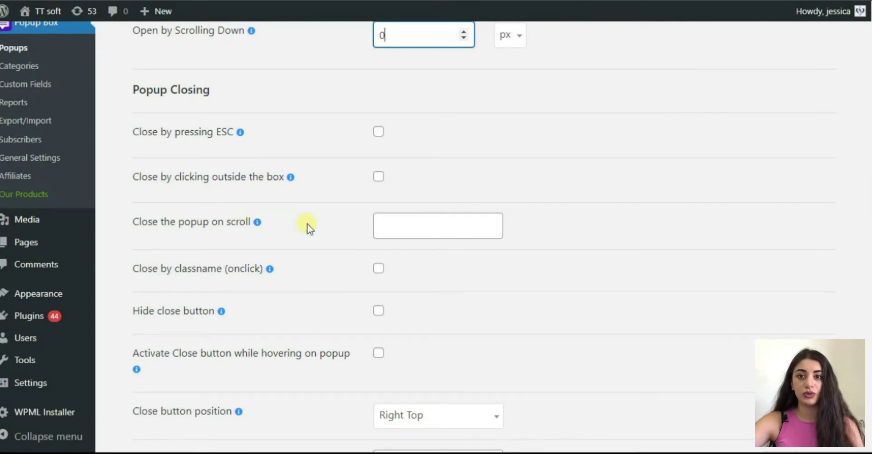
pyautogui.scroll(-1, 309, 226)
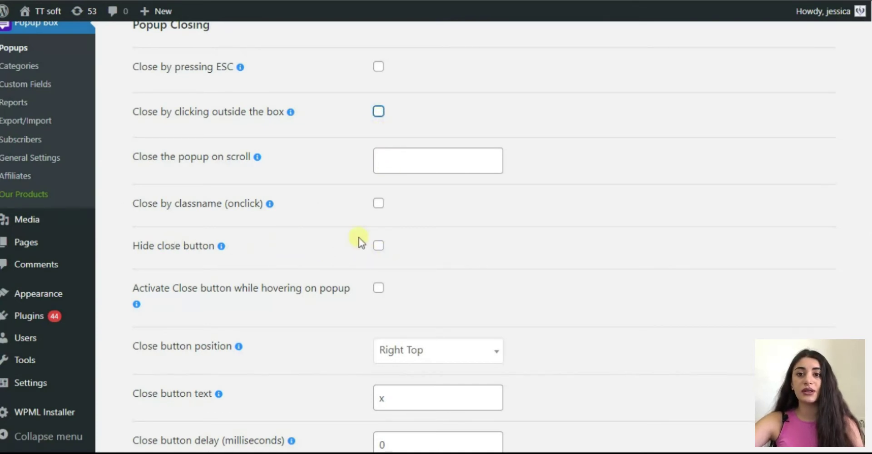
pyautogui.scroll(-5, 416, 238)
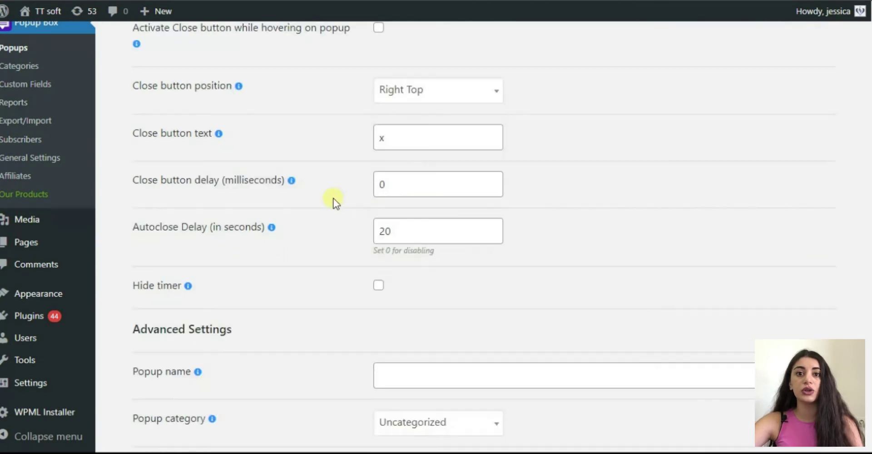
pyautogui.scroll(3, 331, 196)
pyautogui.scroll(-7, 241, 294)
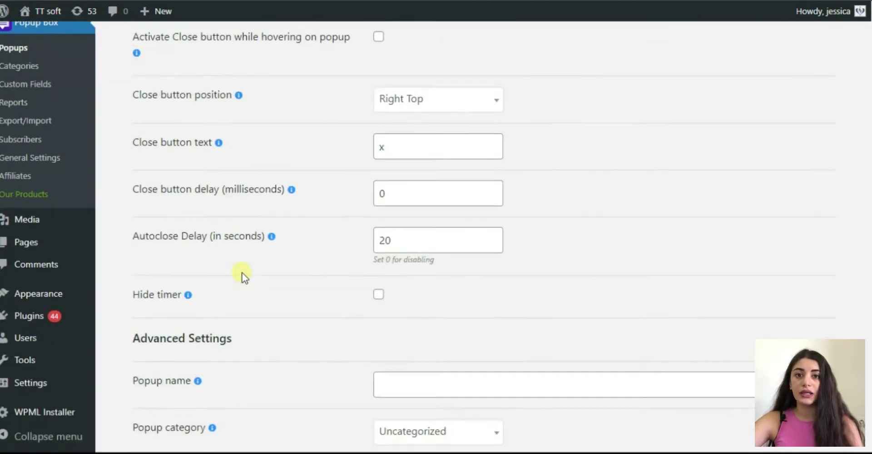
pyautogui.scroll(-3, 244, 275)
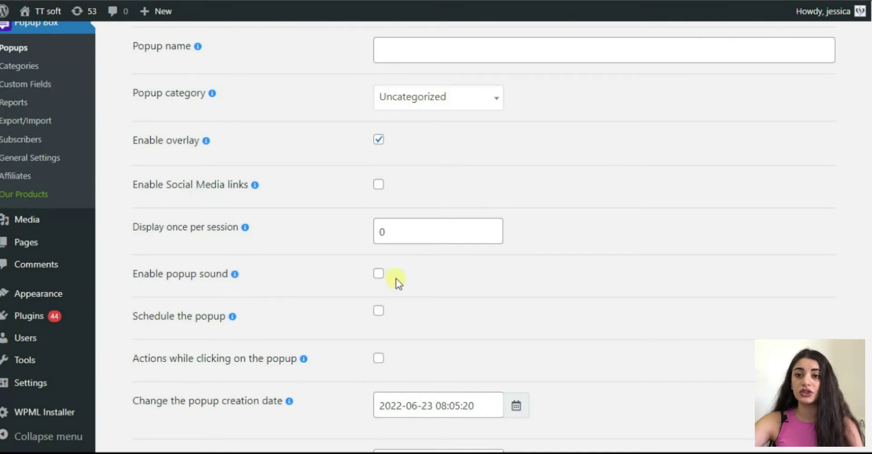
pyautogui.scroll(-4, 389, 288)
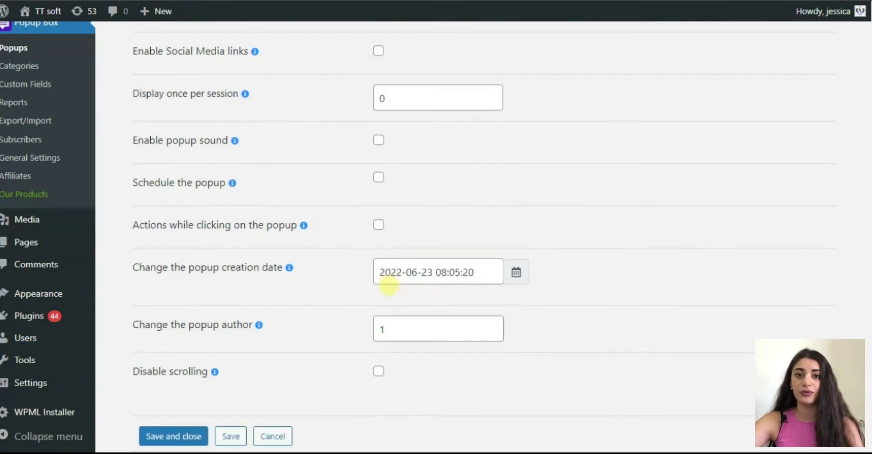
# Step: Review the popup's style options for displayed content, dimensions, opening and closing effects, background, border, close button and custom CSS
pyautogui.scroll(18, 386, 285)
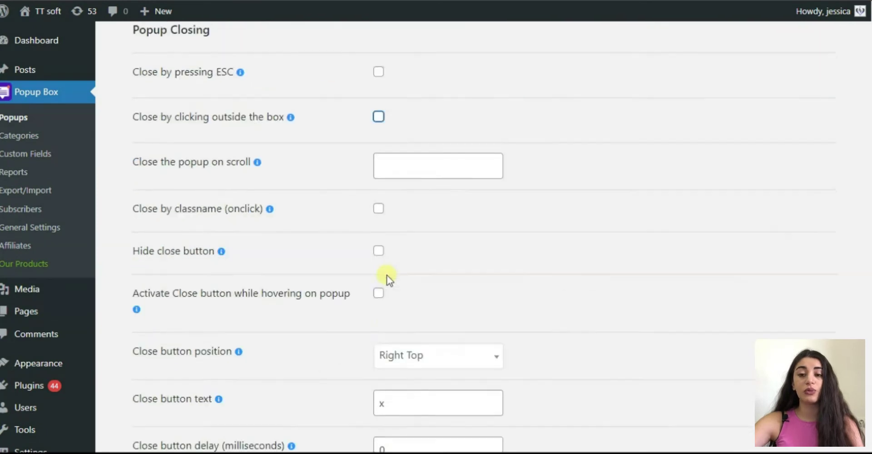
pyautogui.scroll(1, 386, 273)
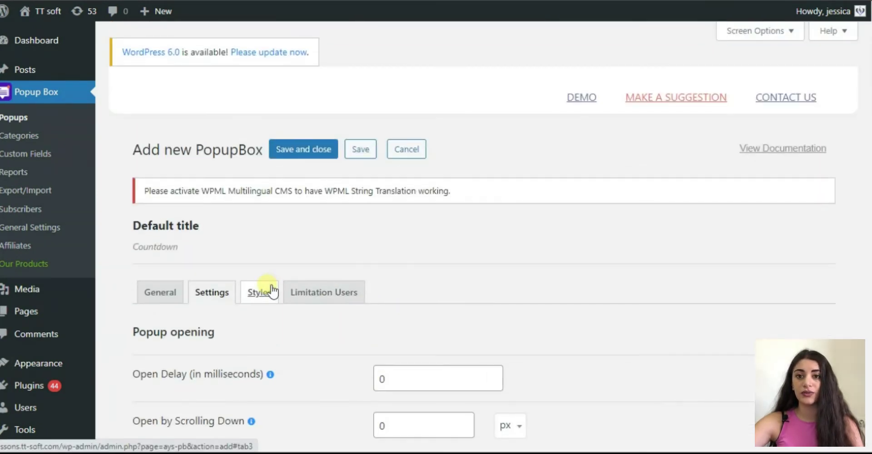
pyautogui.click(272, 290)
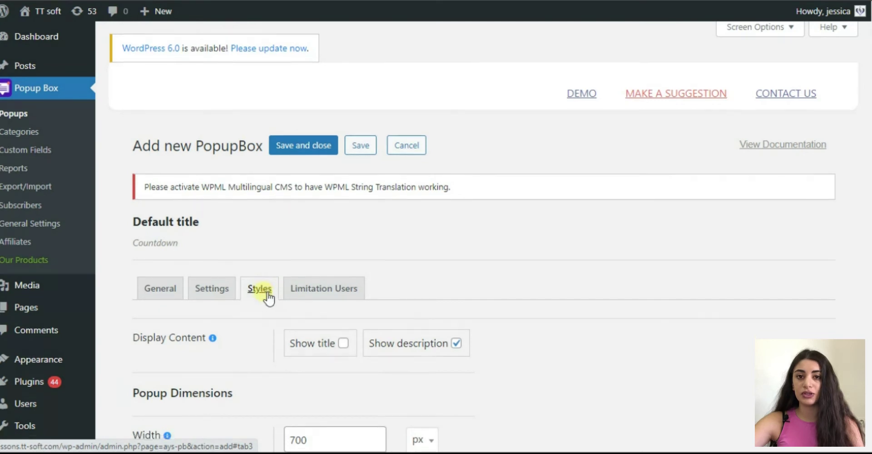
pyautogui.scroll(-4, 264, 294)
pyautogui.scroll(-8, 202, 279)
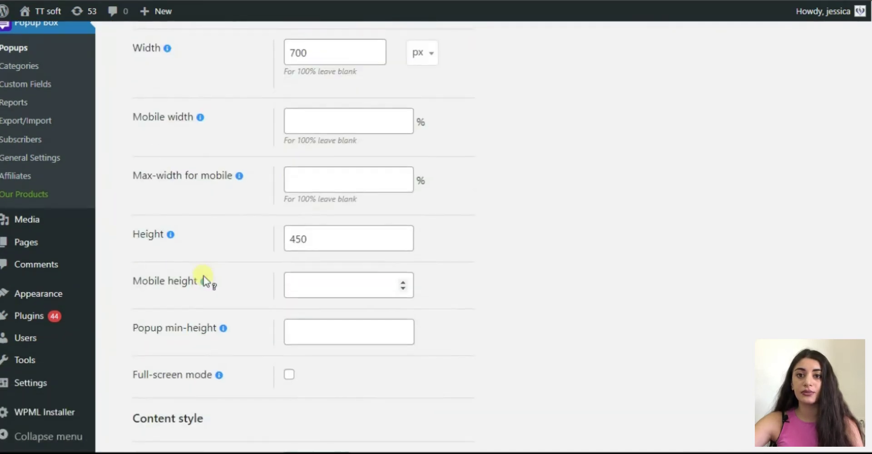
pyautogui.scroll(-6, 190, 236)
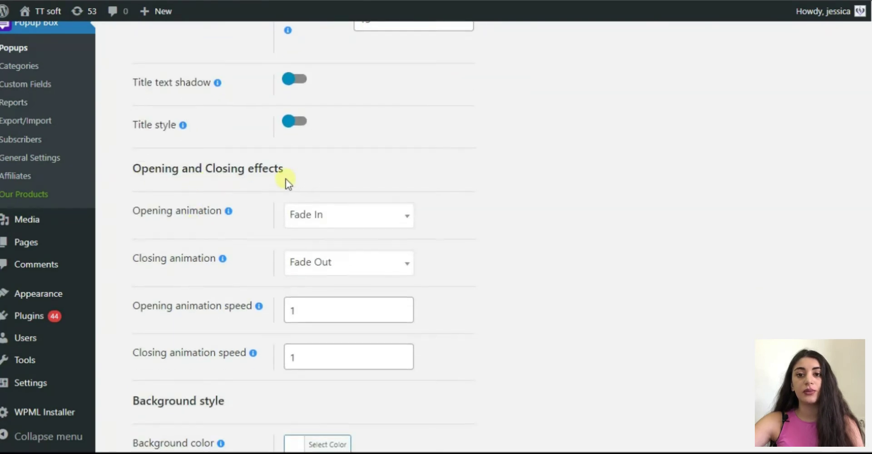
pyautogui.scroll(-5, 285, 181)
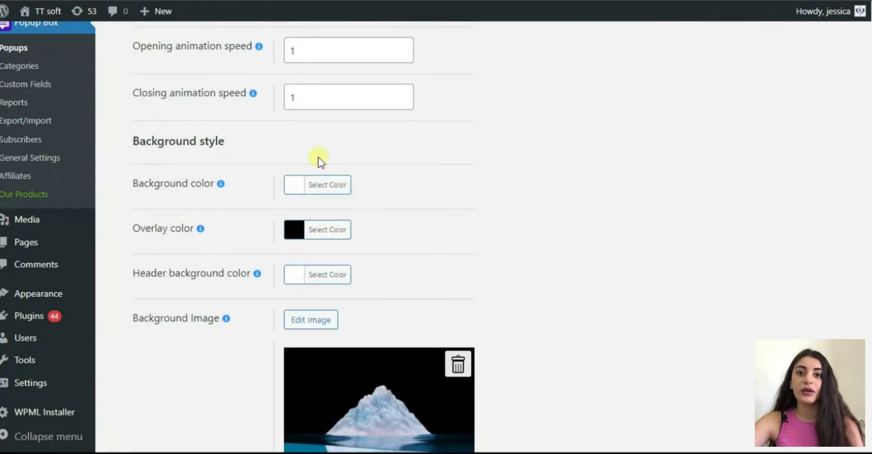
pyautogui.scroll(-11, 321, 161)
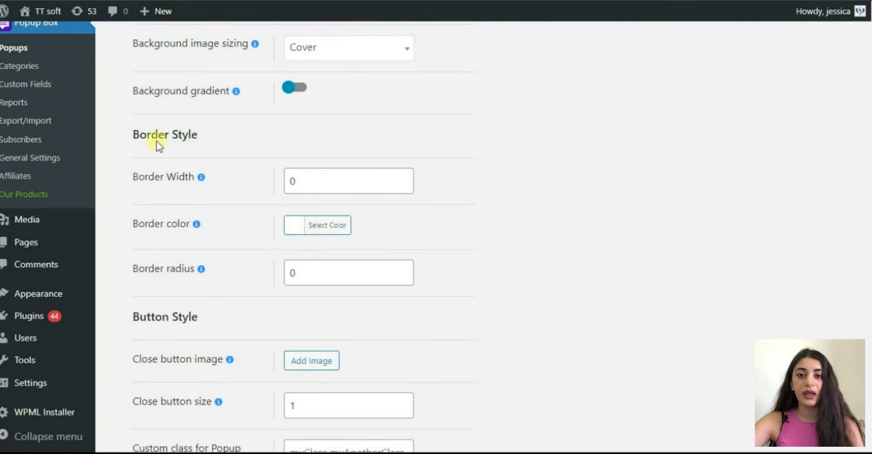
pyautogui.scroll(-4, 233, 144)
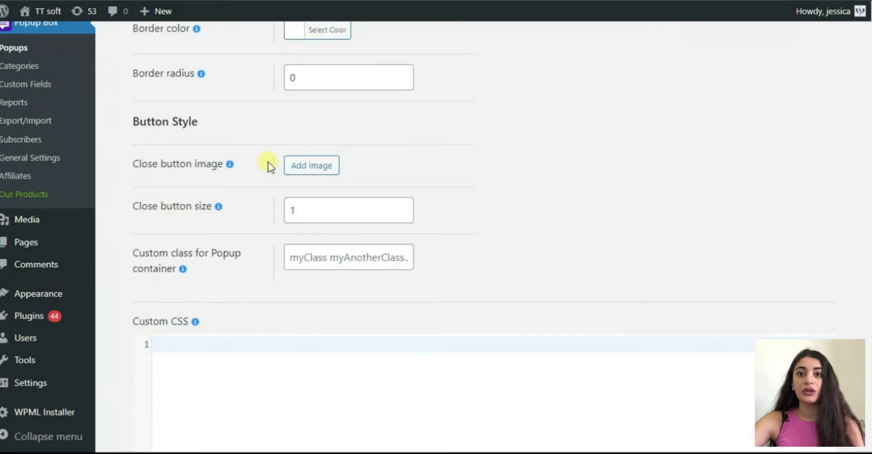
# Step: Examine the popup's user limitation options, including logged-in users, guests, mobile hiding, view count, user roles, OS and browser
pyautogui.scroll(5, 268, 162)
pyautogui.scroll(20, 256, 159)
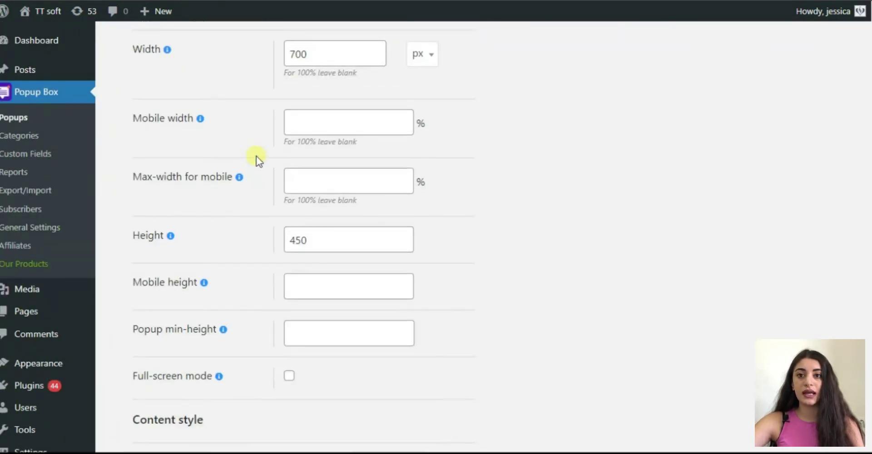
pyautogui.scroll(2, 257, 160)
pyautogui.scroll(-3, 321, 190)
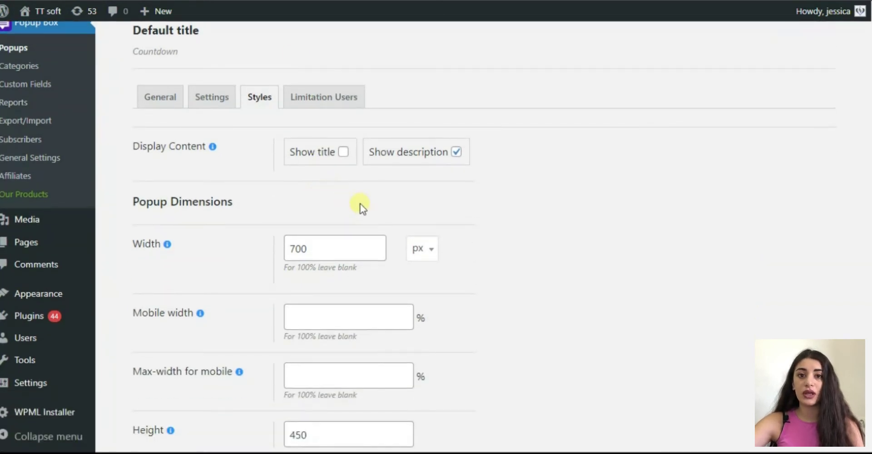
pyautogui.click(344, 106)
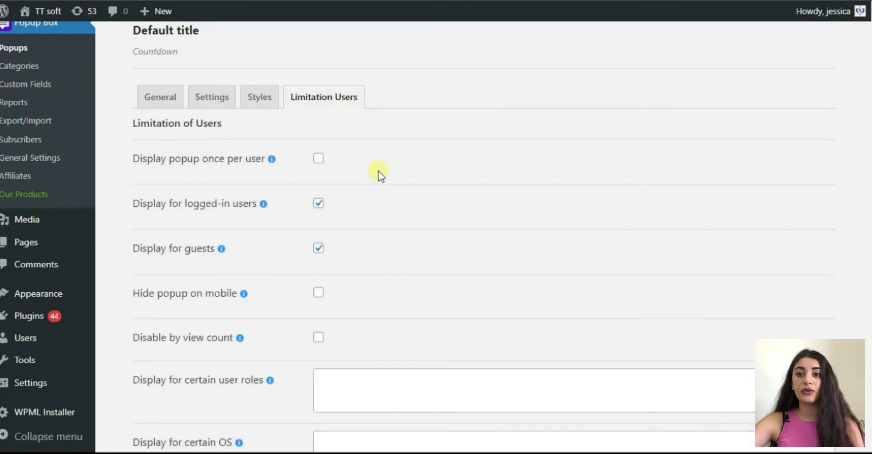
pyautogui.scroll(-1, 381, 176)
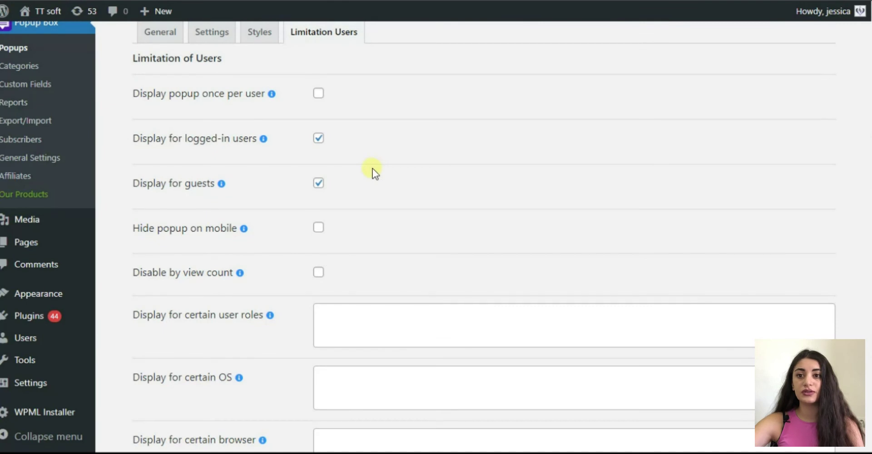
pyautogui.scroll(-1, 378, 176)
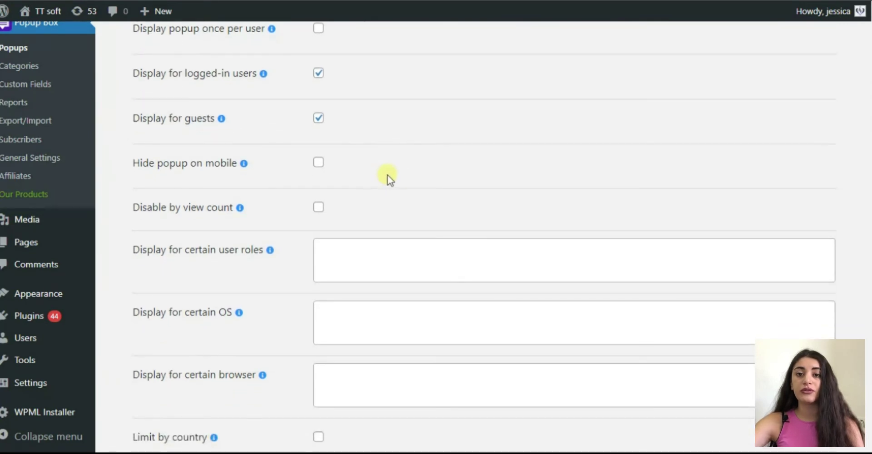
pyautogui.scroll(2, 388, 176)
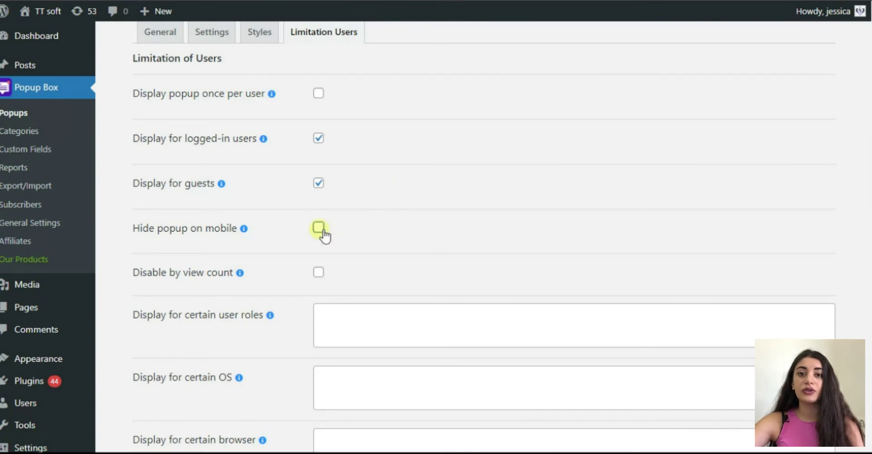
pyautogui.scroll(-5, 321, 234)
pyautogui.scroll(4, 321, 228)
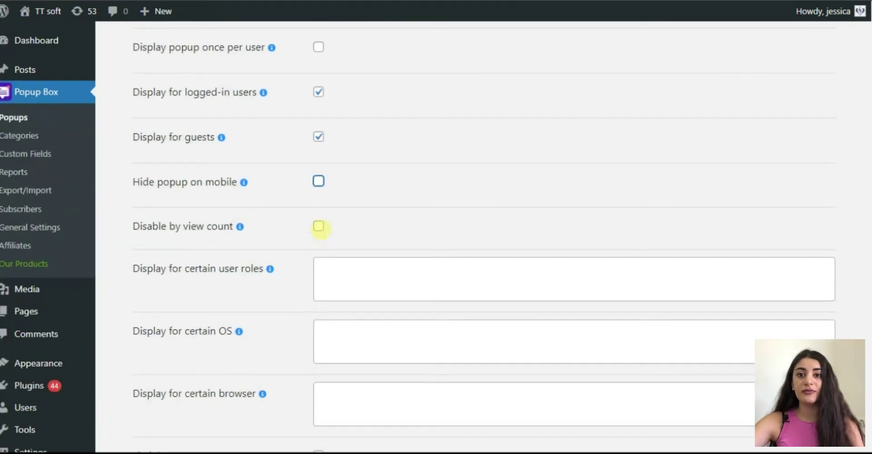
# Step: Save the new countdown popup without closing its editor
pyautogui.scroll(6, 319, 227)
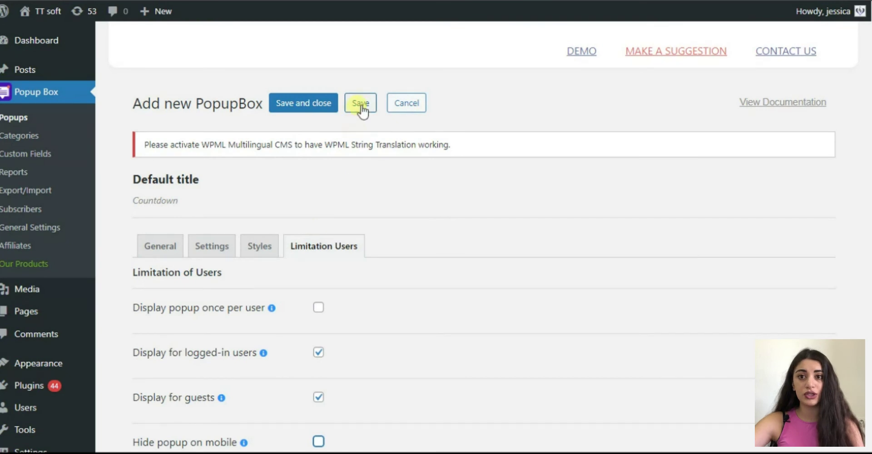
pyautogui.click(361, 105)
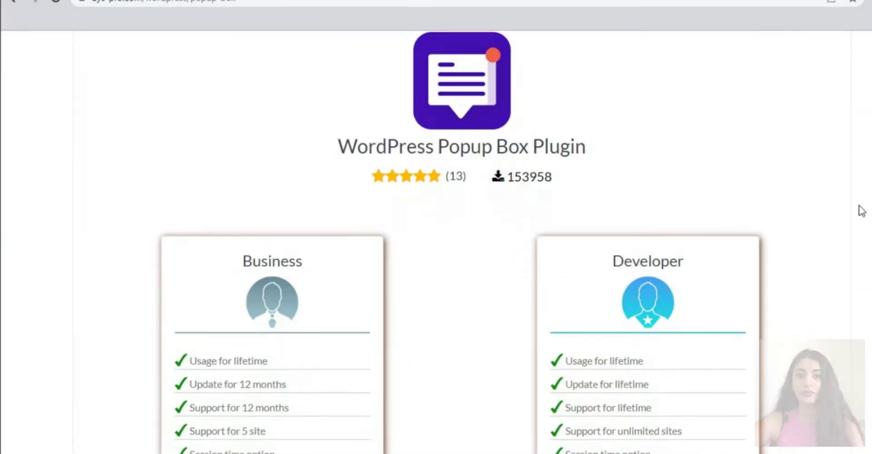
# Step: Look through the WordPress Popup Box Plugin product page, covering the Business and Developer pricing, the plugin description and the customer reviews
pyautogui.scroll(-15, 799, 196)
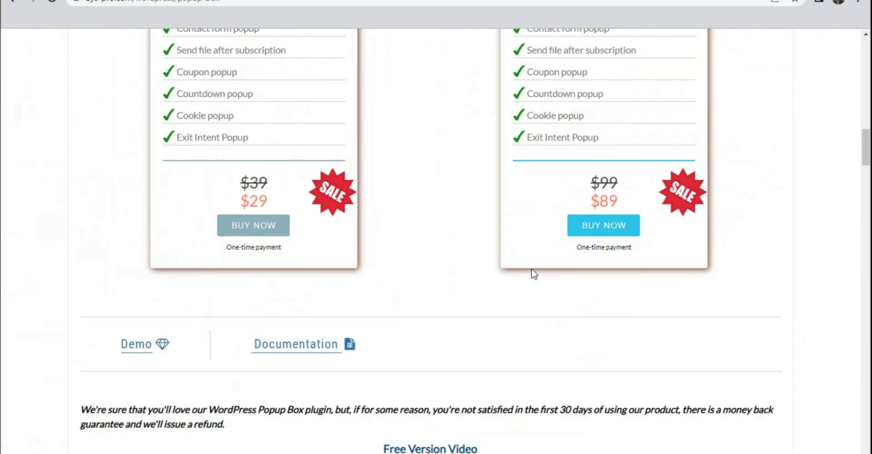
pyautogui.scroll(-20, 361, 366)
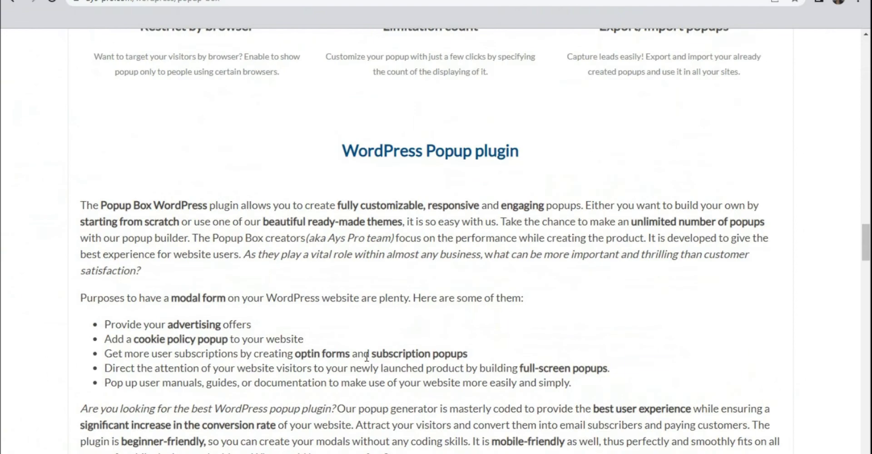
pyautogui.scroll(-8, 378, 354)
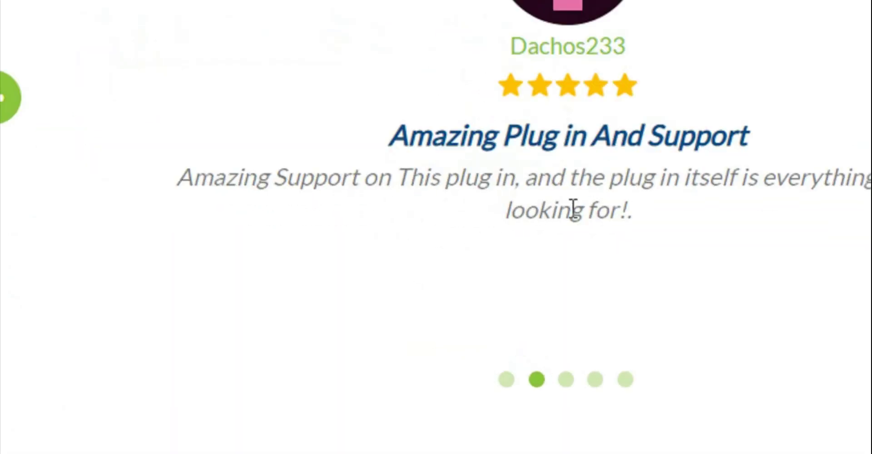